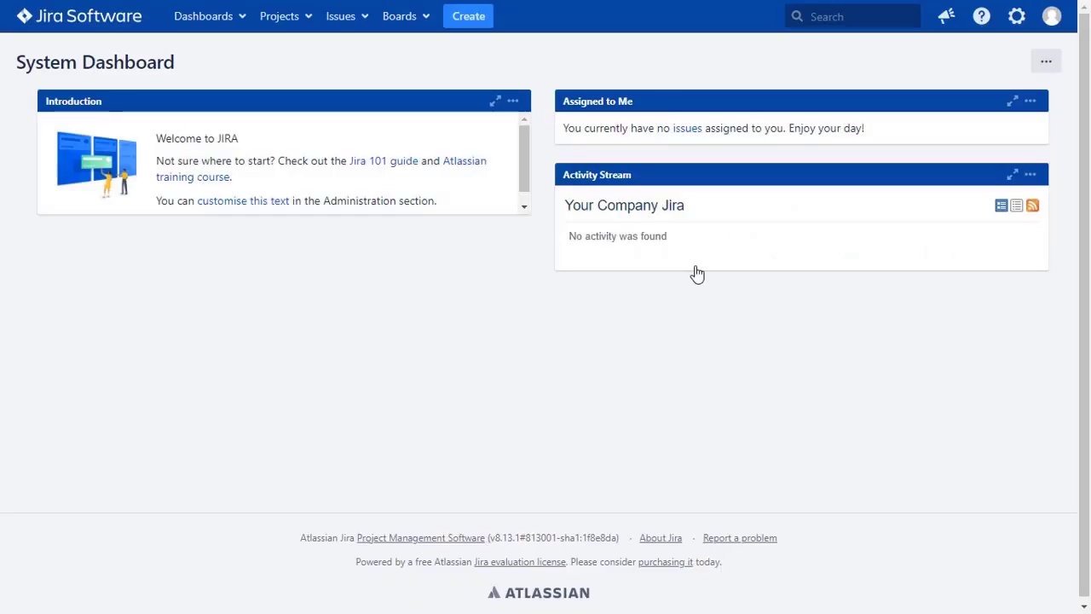
Search Manage apps for 'oauth sso' and install the miniOrange OIDC app's free trial
left_click(1017, 19)
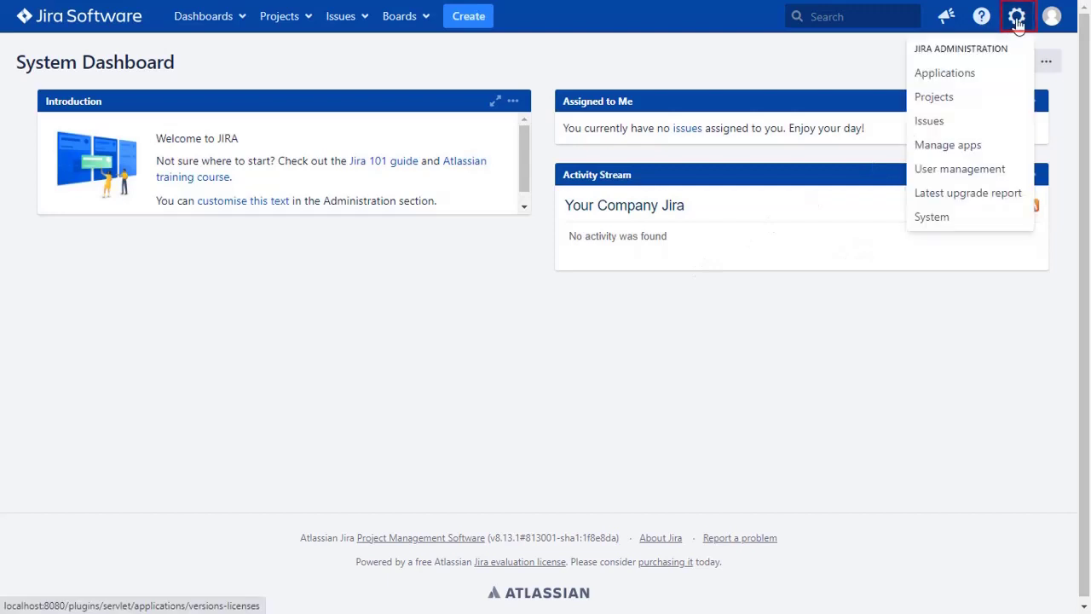
left_click(1002, 151)
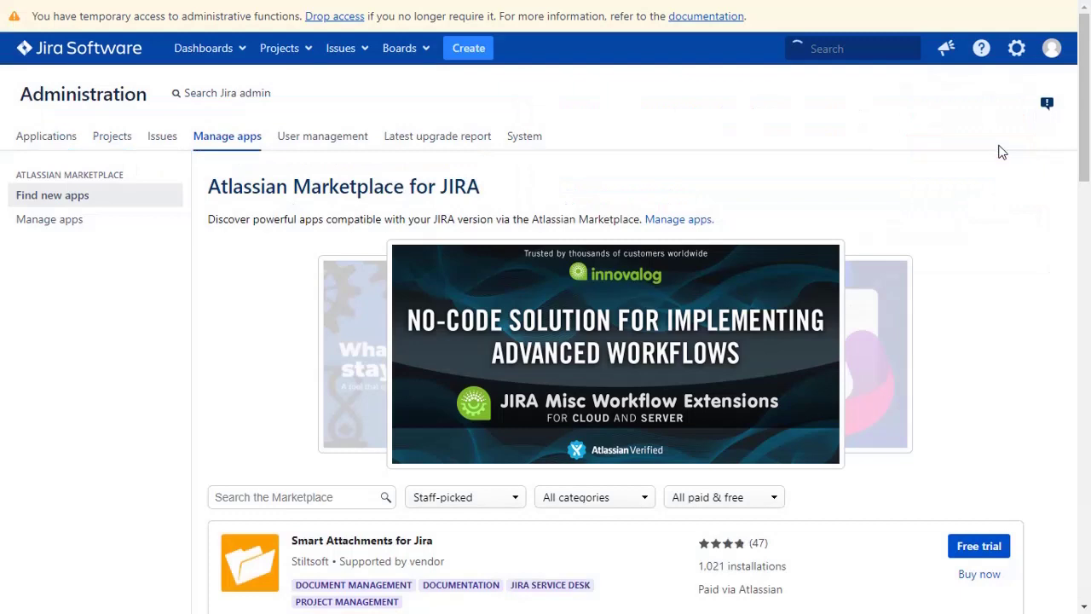
scroll(1002, 150, "down", 2)
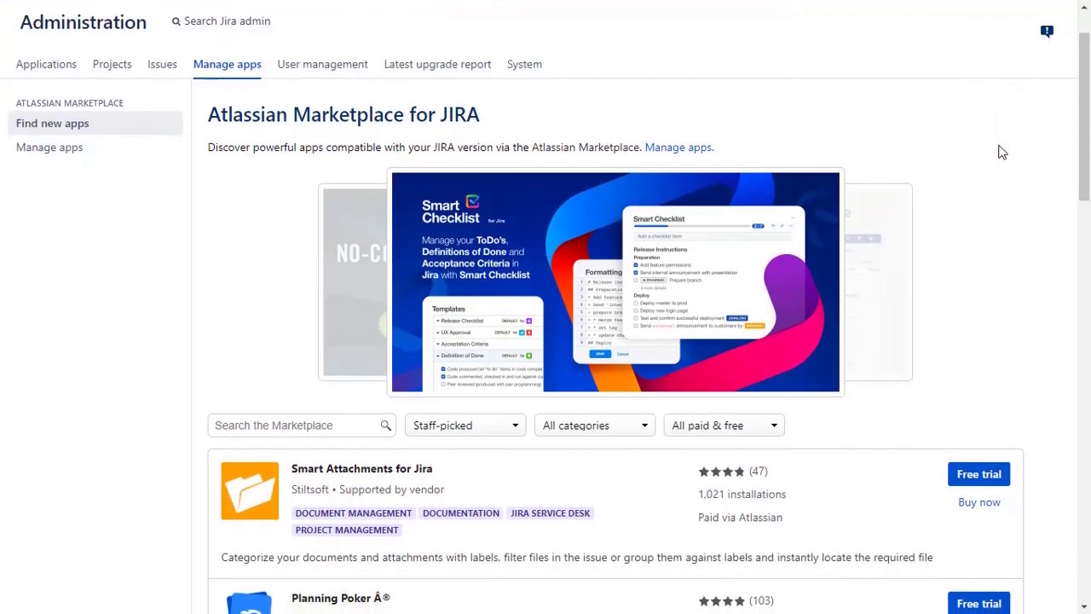
scroll(1002, 151, "down", 1)
left_click(335, 379)
type("o")
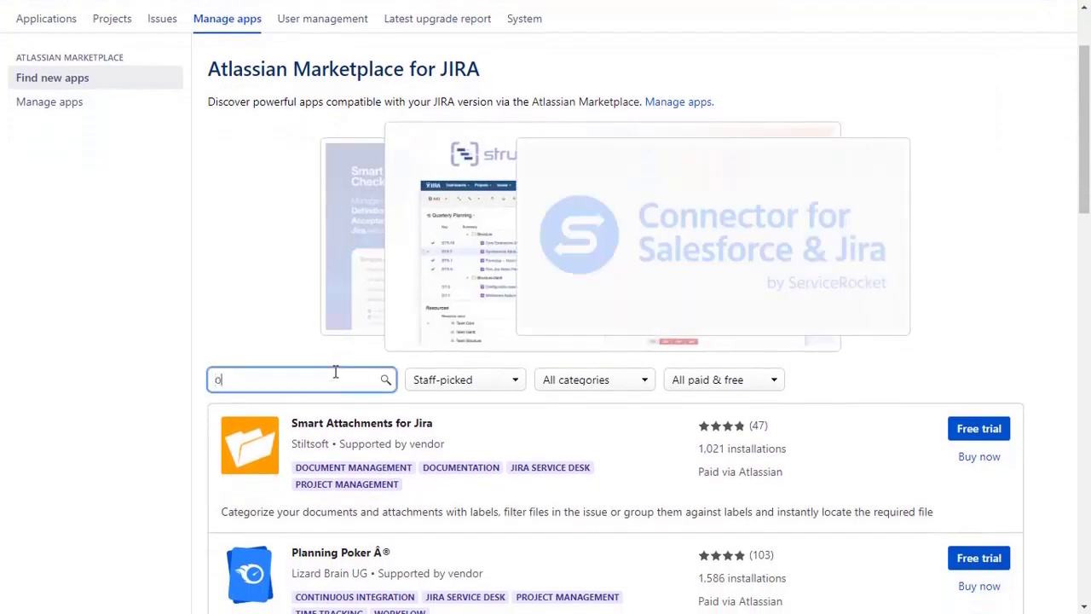
type("auth sso")
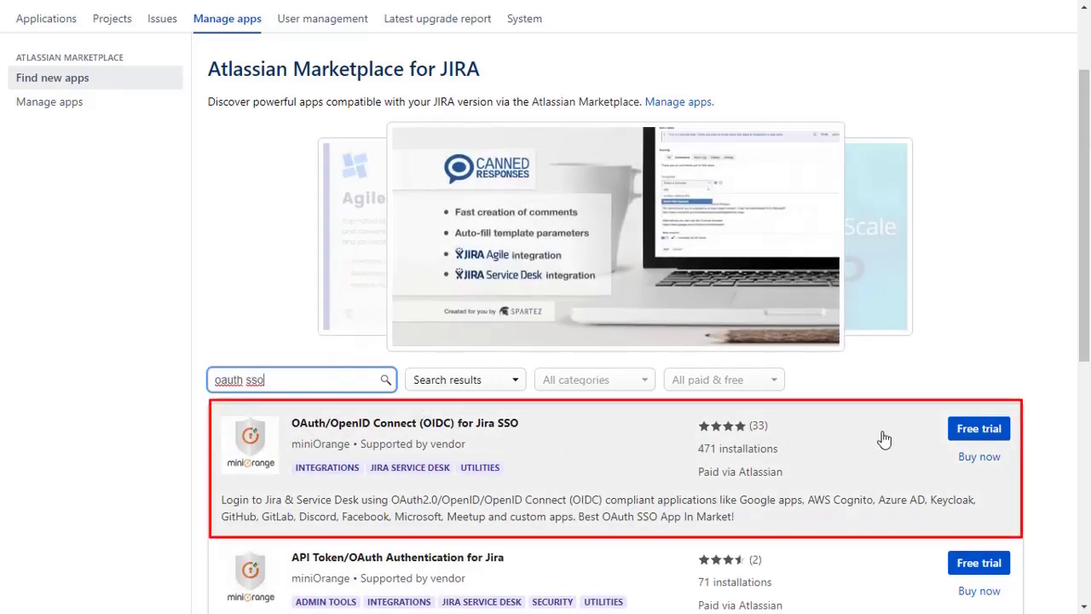
left_click(972, 433)
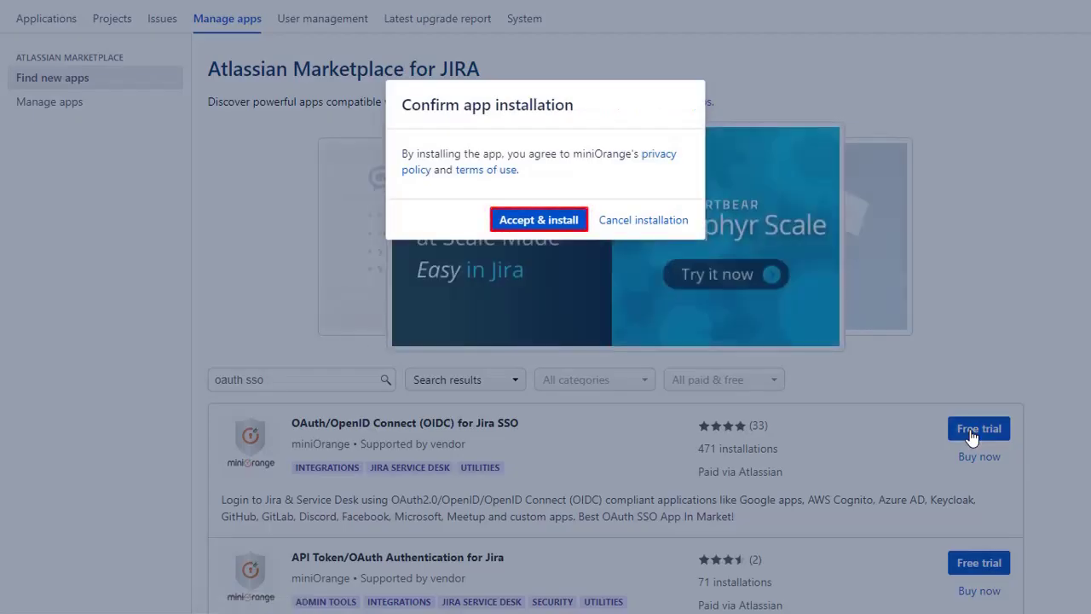
left_click(558, 223)
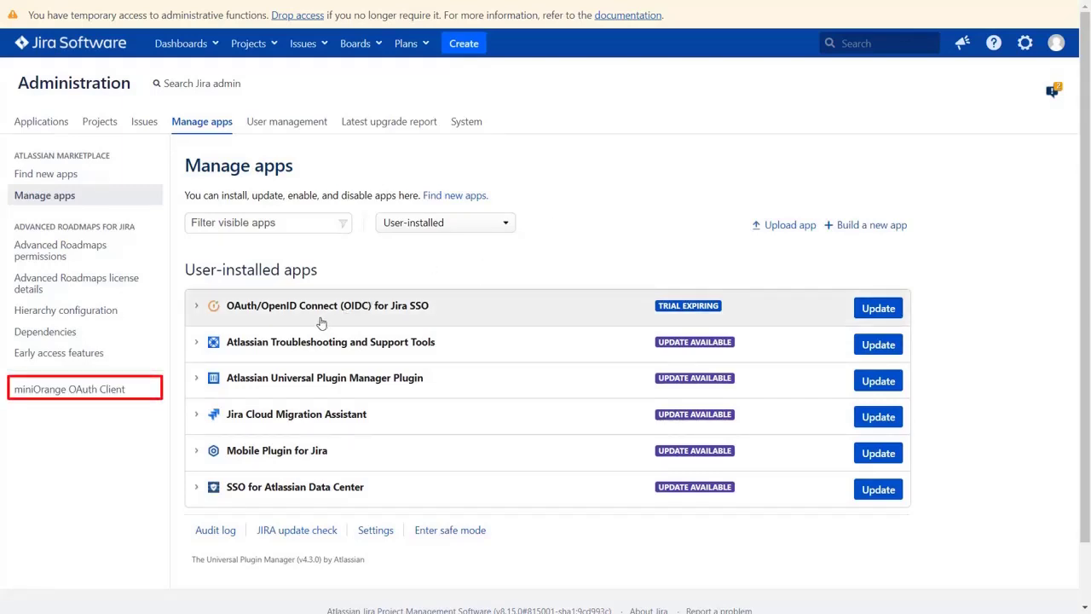
Select Custom OAuth App as the provider in the miniOrange OAuth Client configuration
left_click(135, 392)
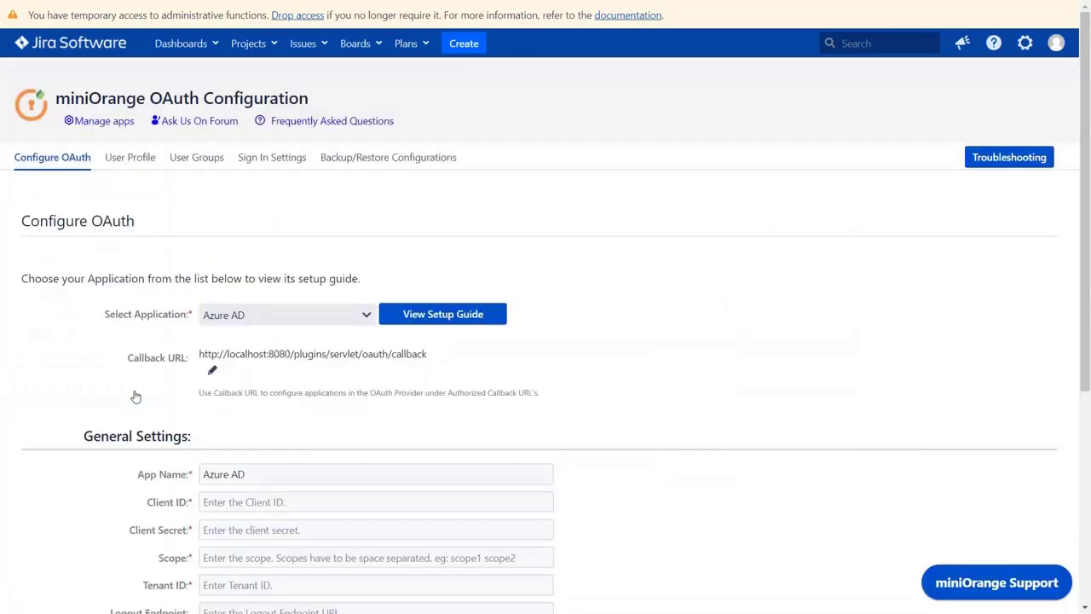
left_click(210, 315)
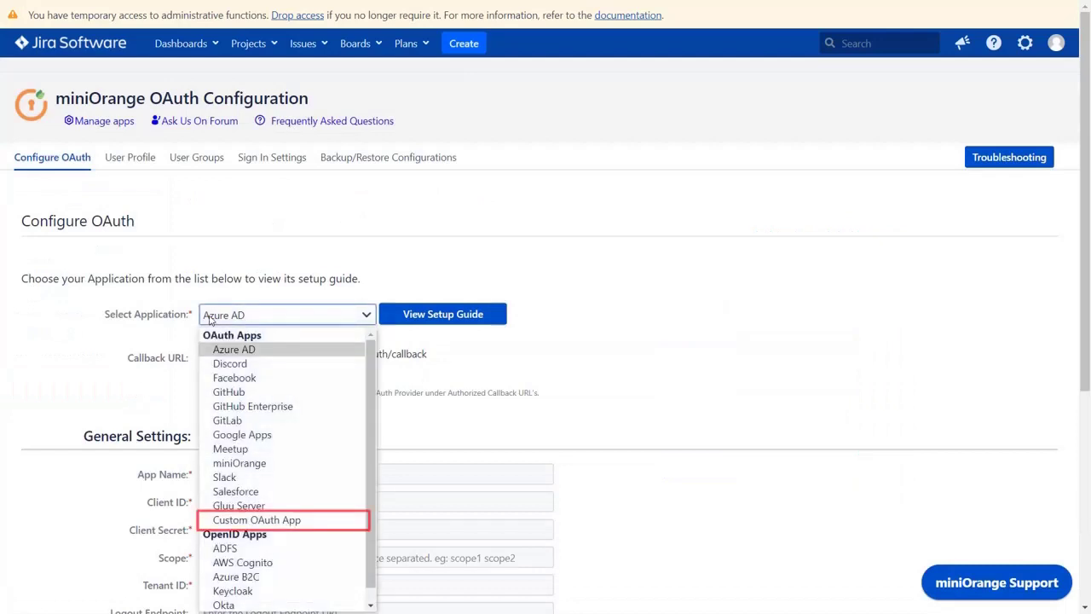
left_click(250, 520)
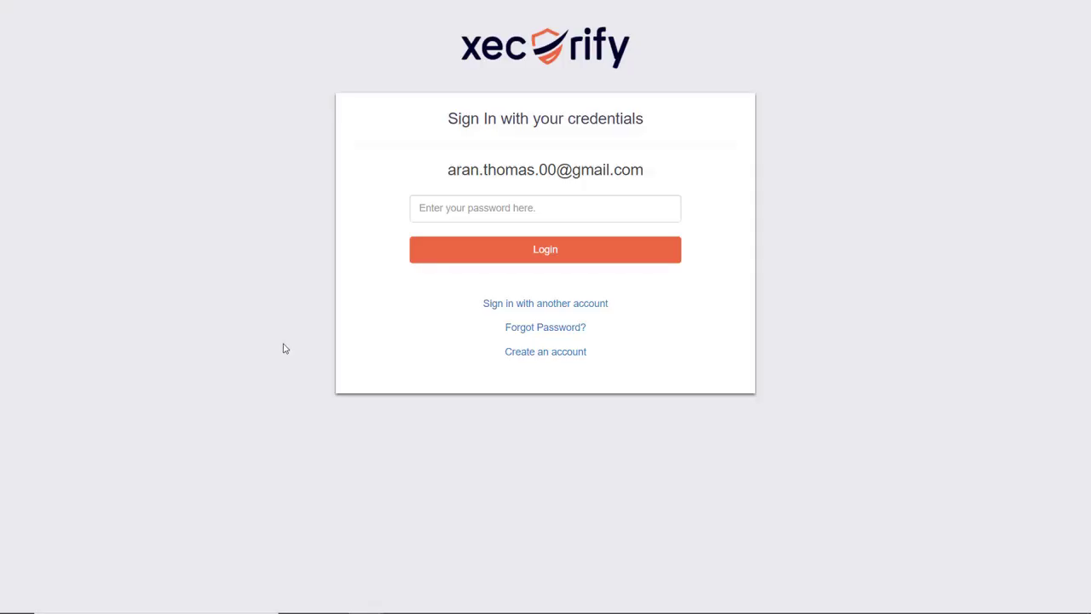
Sign in to the Xecurify account with its password
left_click(431, 207)
type("********")
left_click(497, 253)
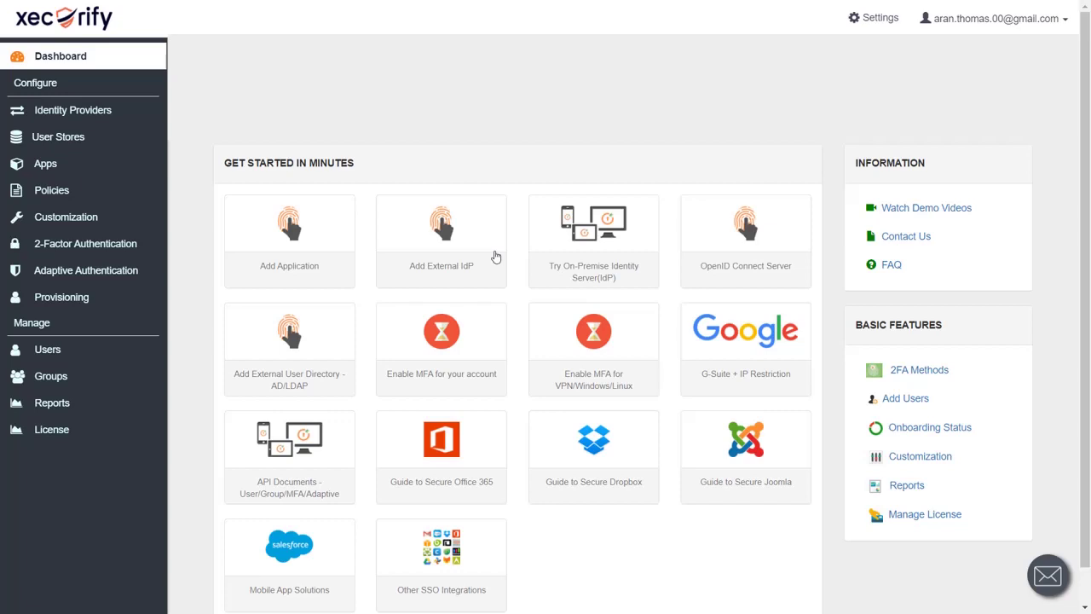
mouse_move(45, 164)
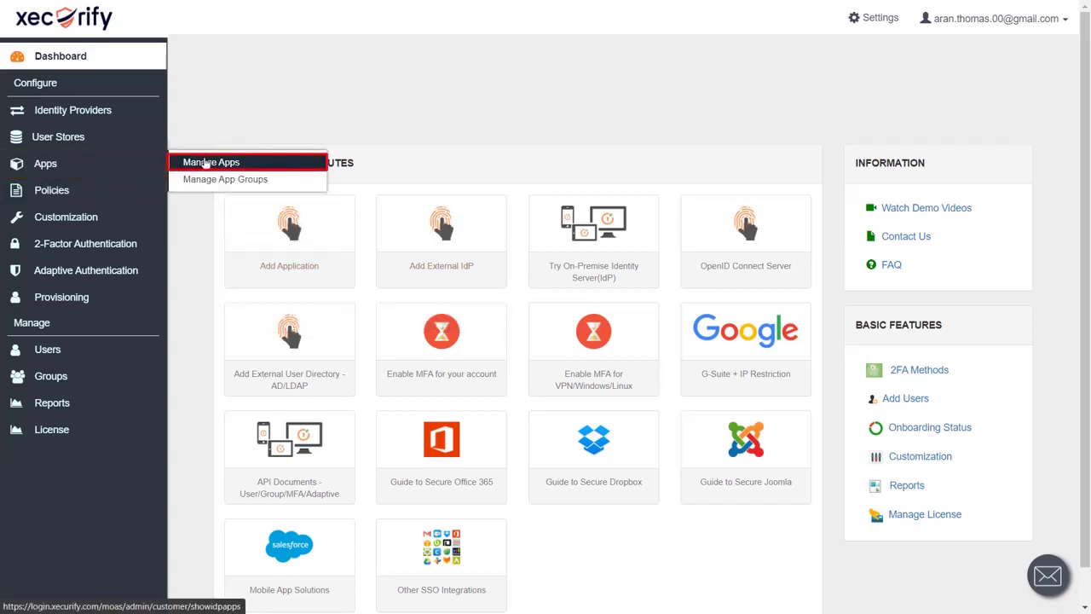
Add a new OAuth/OIDC application from Manage Apps by searching 'jira' and choosing the Jira tile
left_click(207, 162)
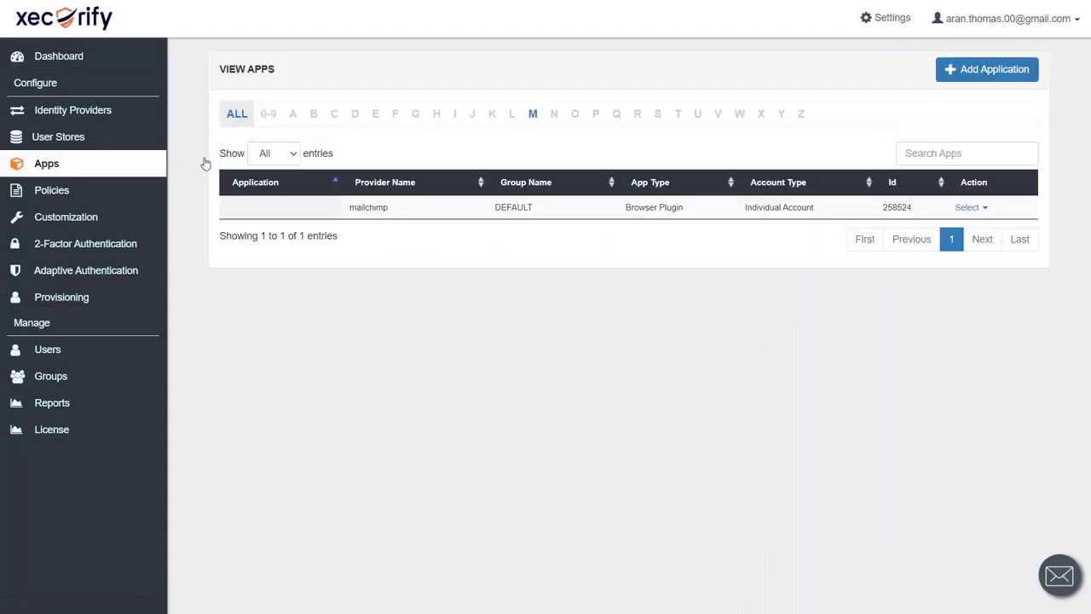
left_click(968, 70)
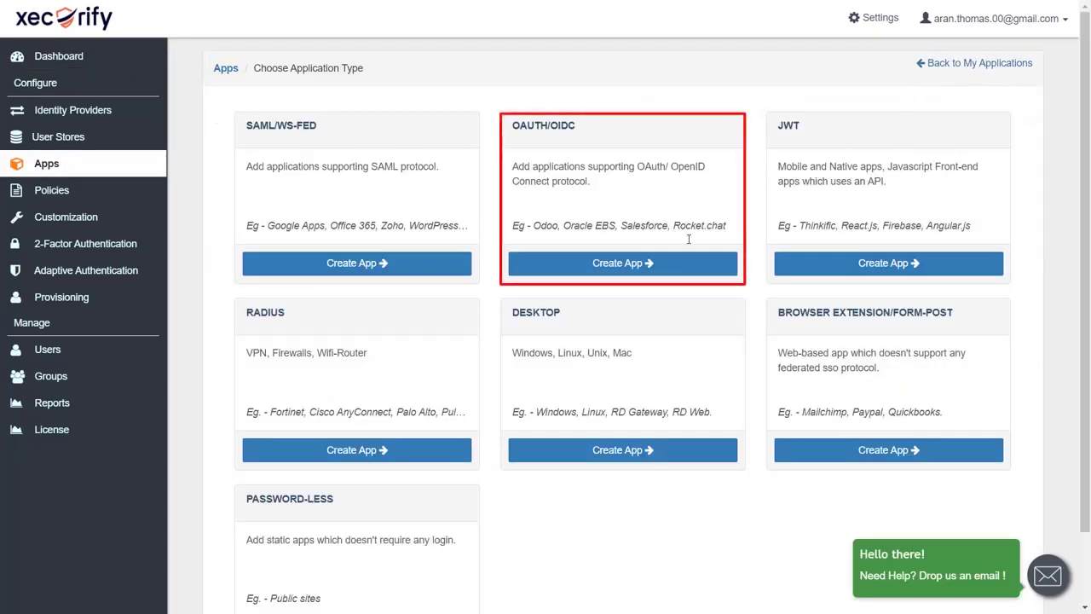
left_click(629, 265)
type("jir")
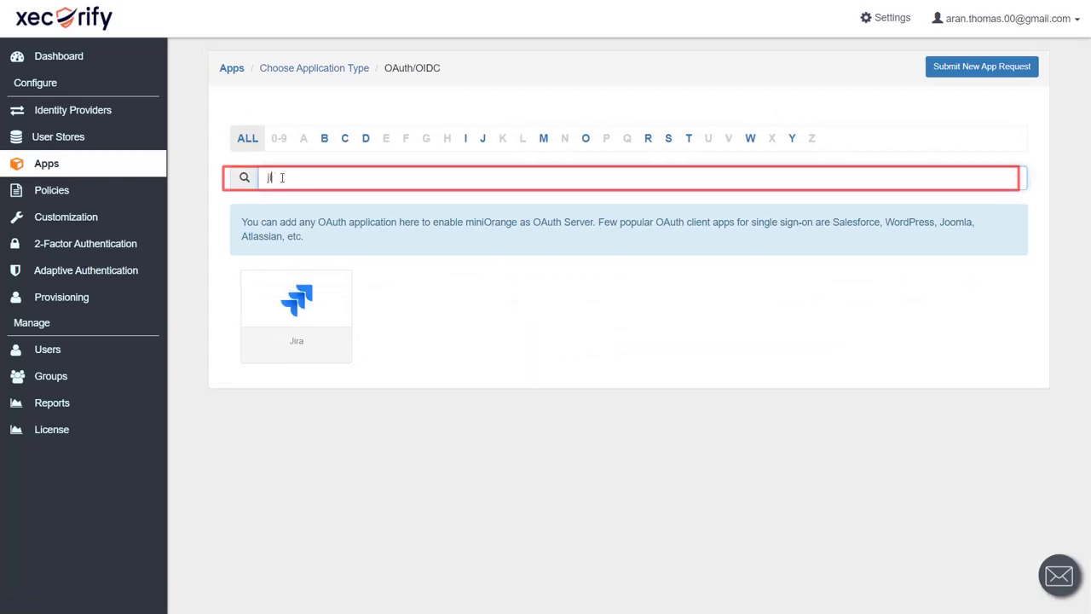
type("a")
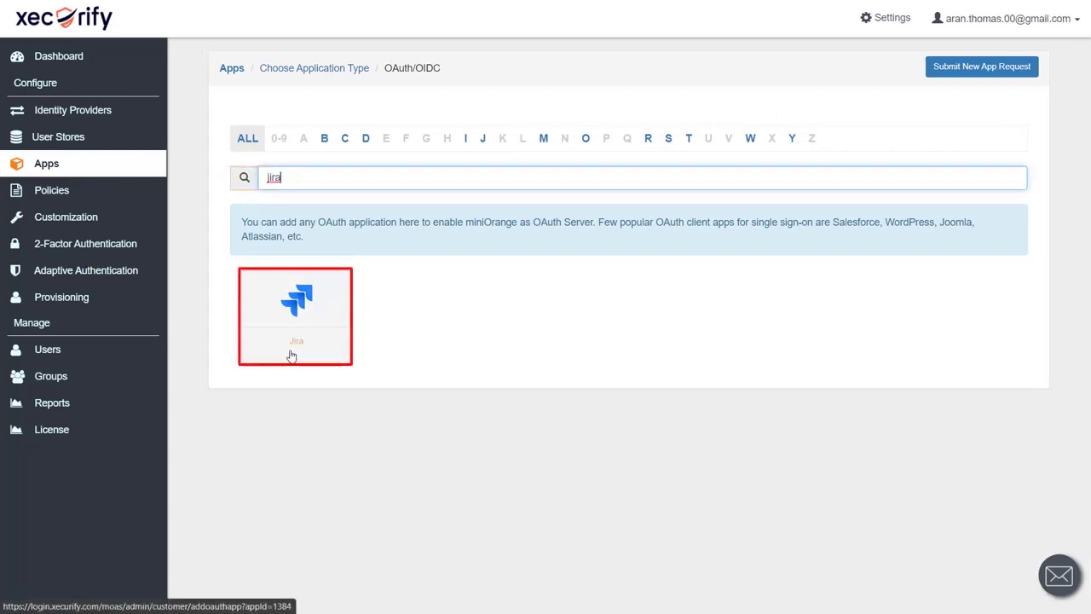
left_click(291, 358)
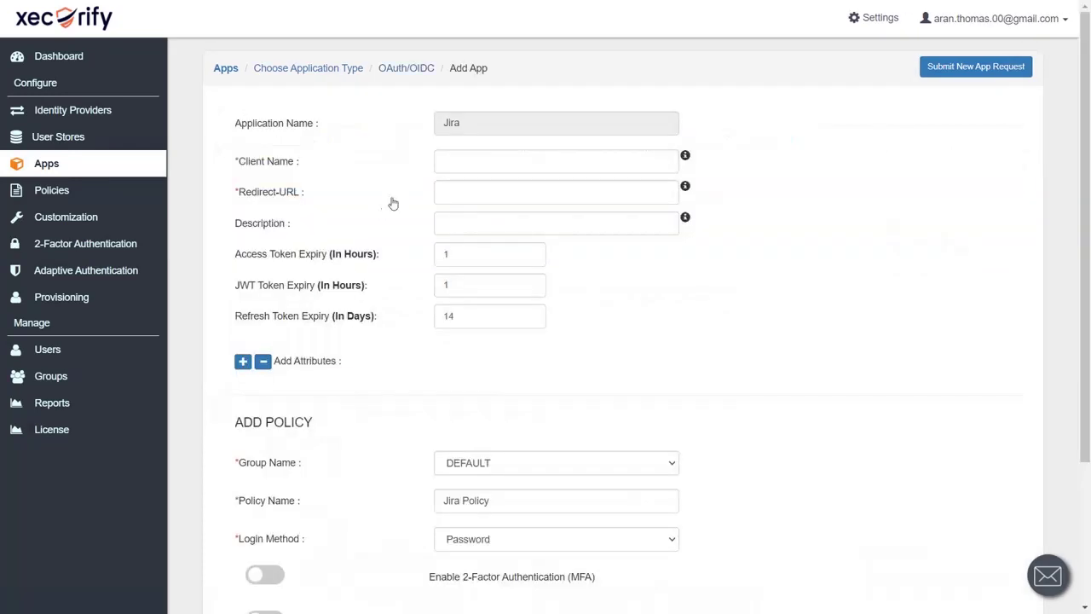
Save the Xecurify app 'Jira Custom OAuth App' with Jira's callback URL as its redirect URL
left_click(448, 159)
type("ira Custom OAuth App")
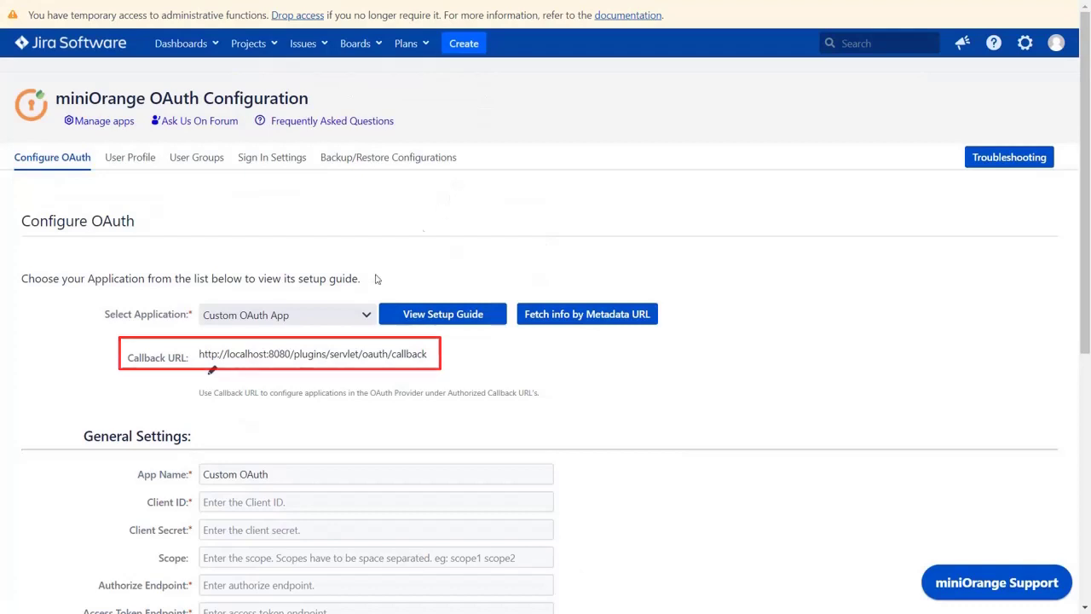
left_click(304, 354)
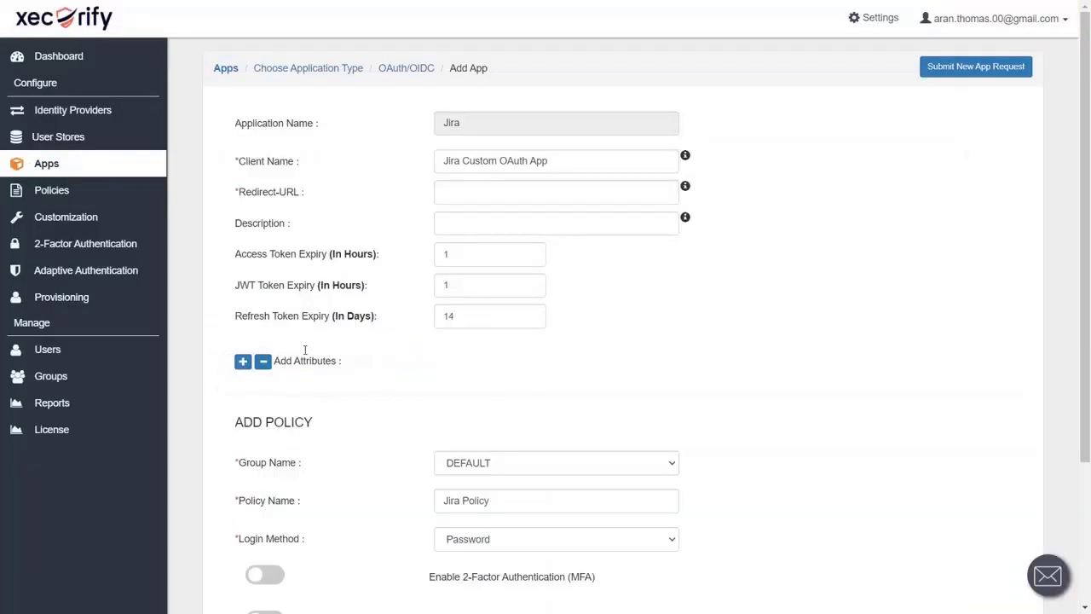
left_click(445, 191)
key("ctrl+v")
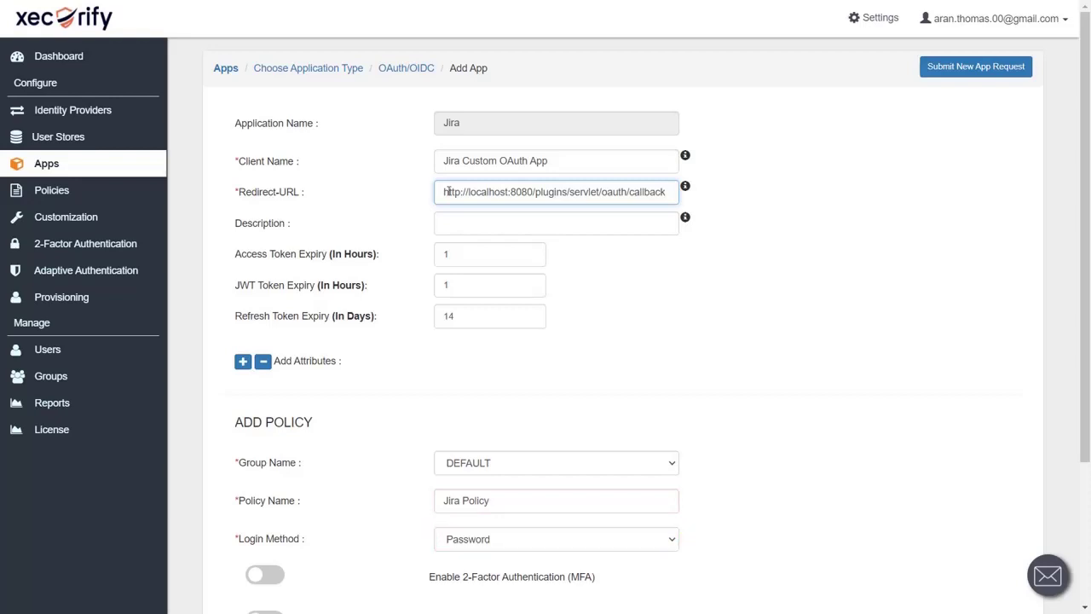
scroll(447, 192, "down", 3)
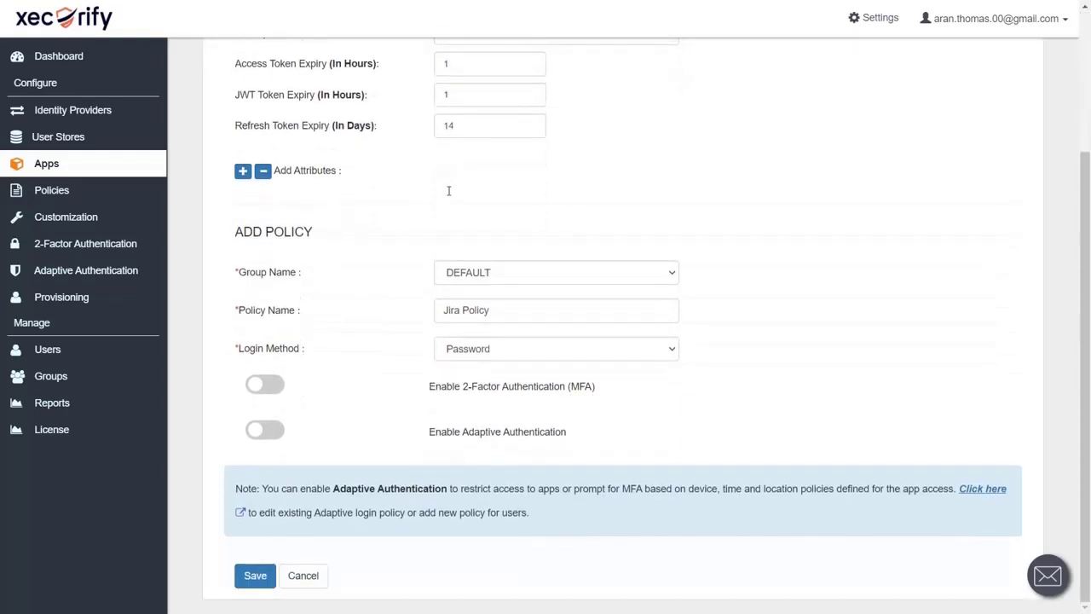
left_click(252, 578)
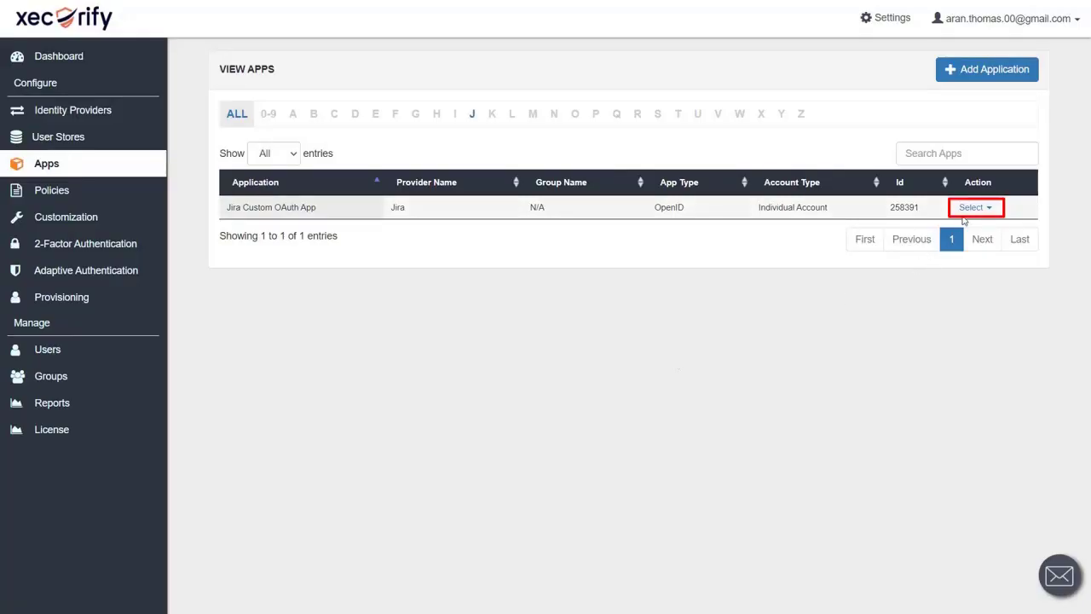
Copy the Jira Custom OAuth App's client ID from Xecurify into Jira's Client ID field
left_click(971, 209)
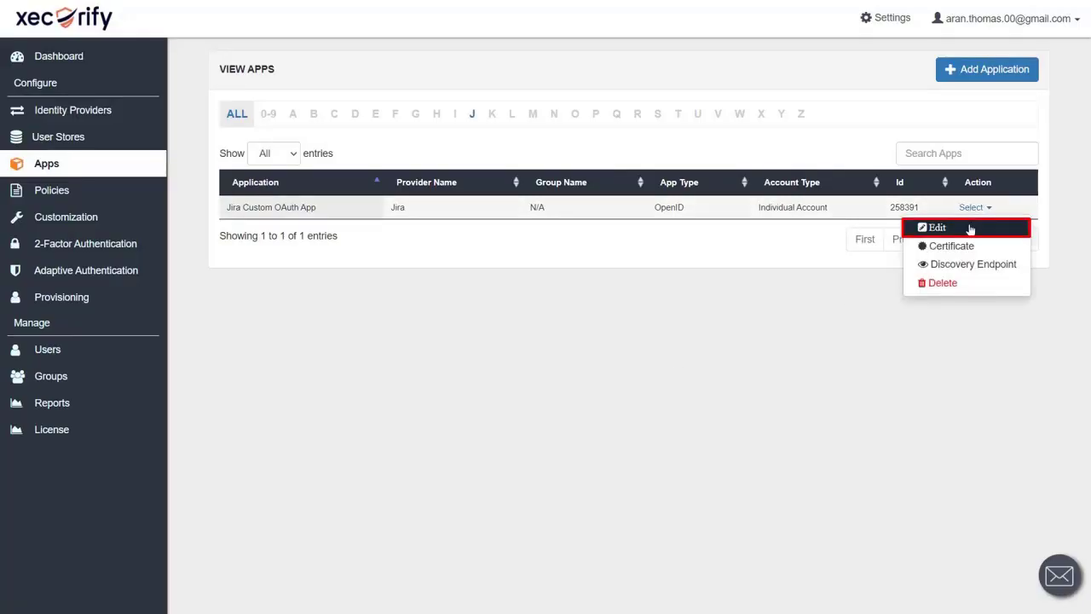
left_click(970, 229)
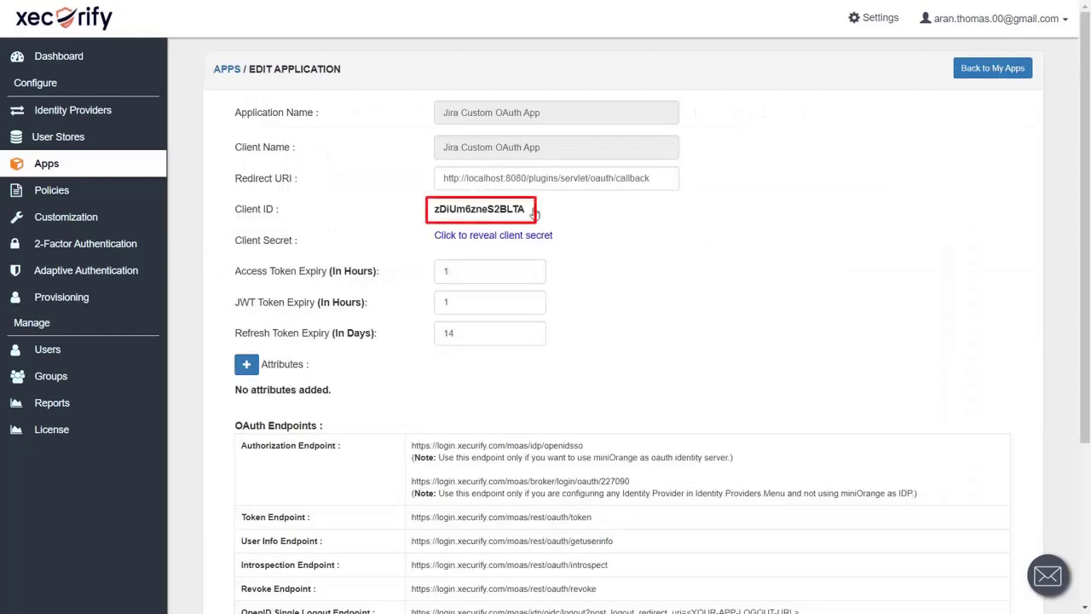
left_click_drag(525, 210, 438, 210)
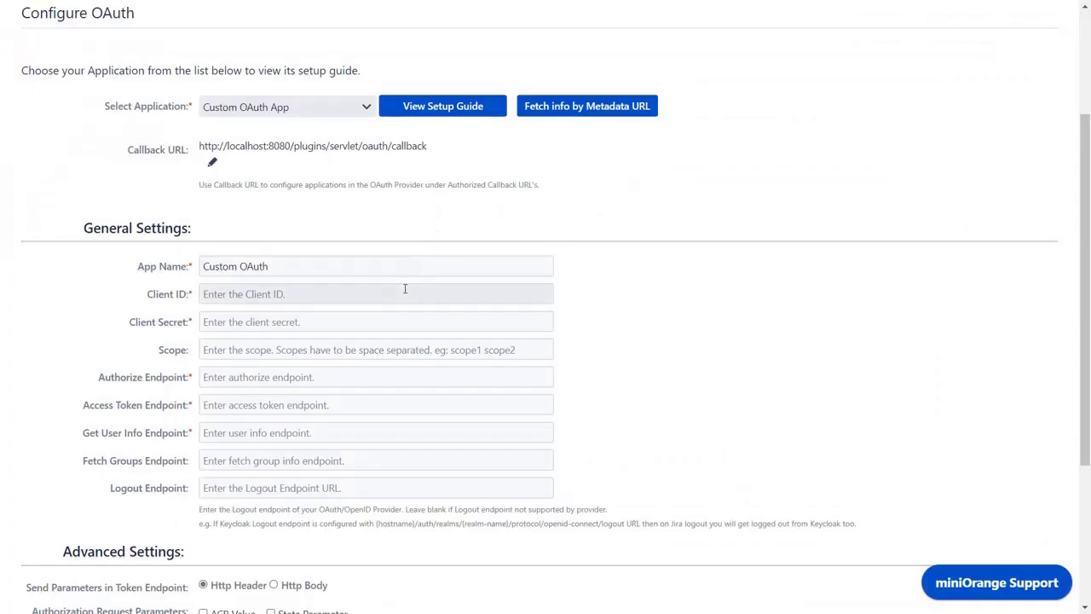
left_click(405, 290)
key("ctrl+v")
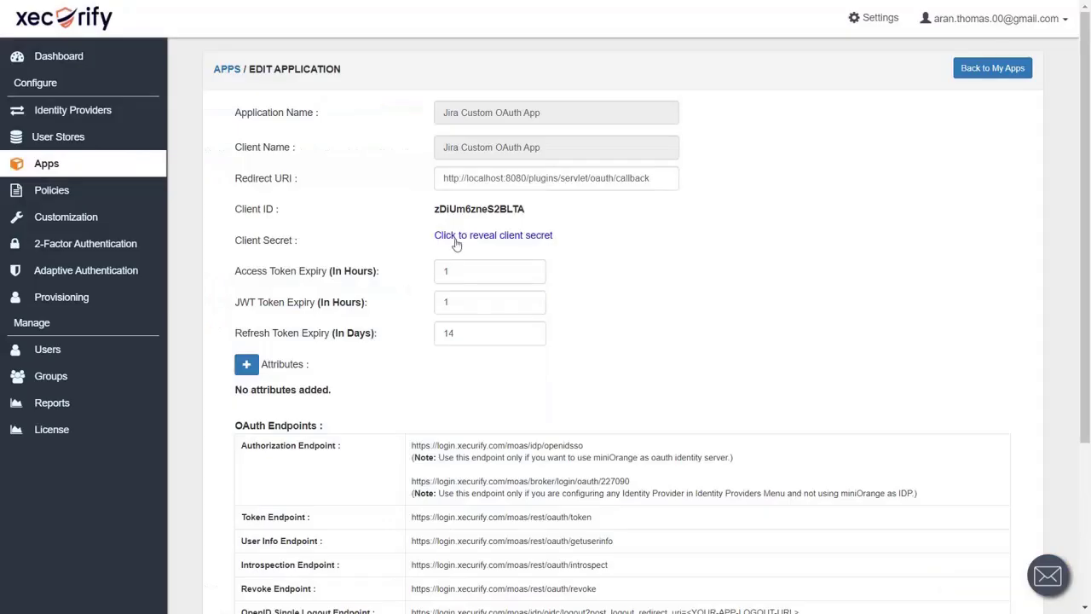
Copy the revealed client secret into Jira and set Scope to 'email profile'
left_click(457, 242)
left_click_drag(434, 237, 489, 237)
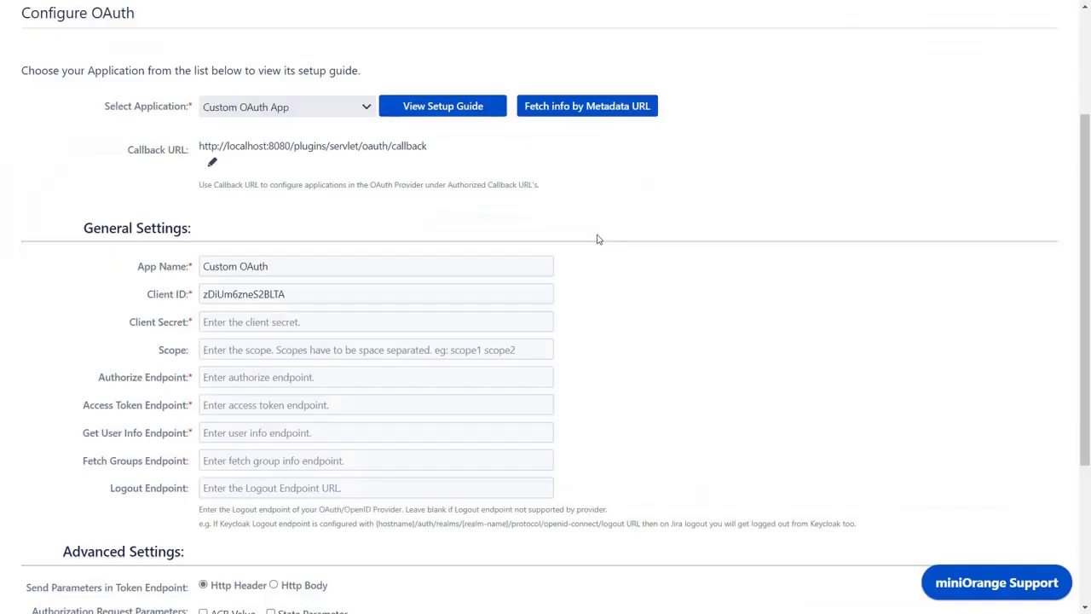
left_click(547, 319)
key("ctrl+v")
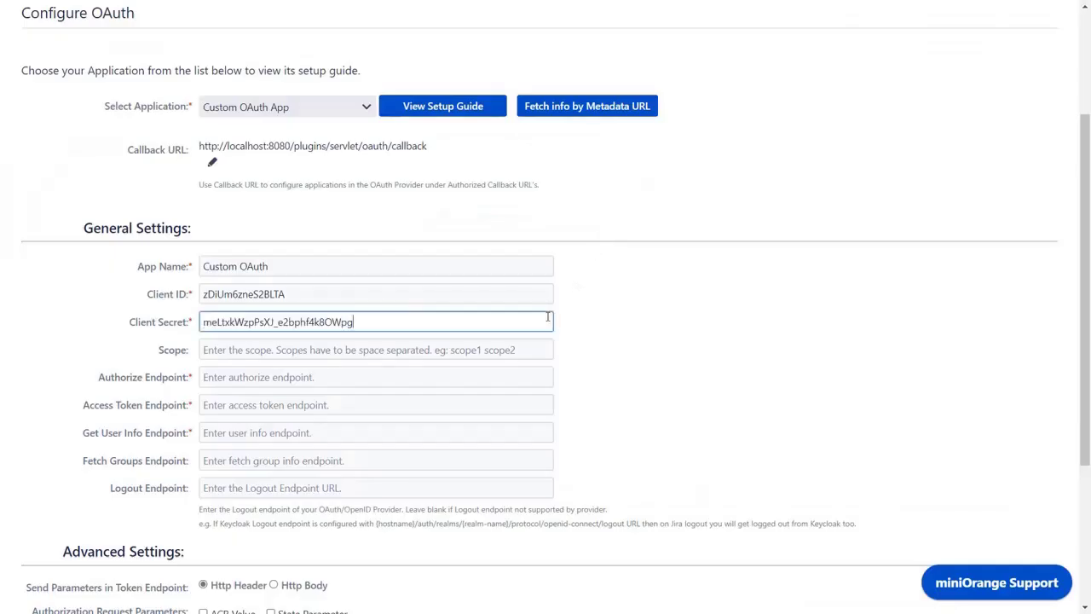
left_click(550, 350)
type("email ")
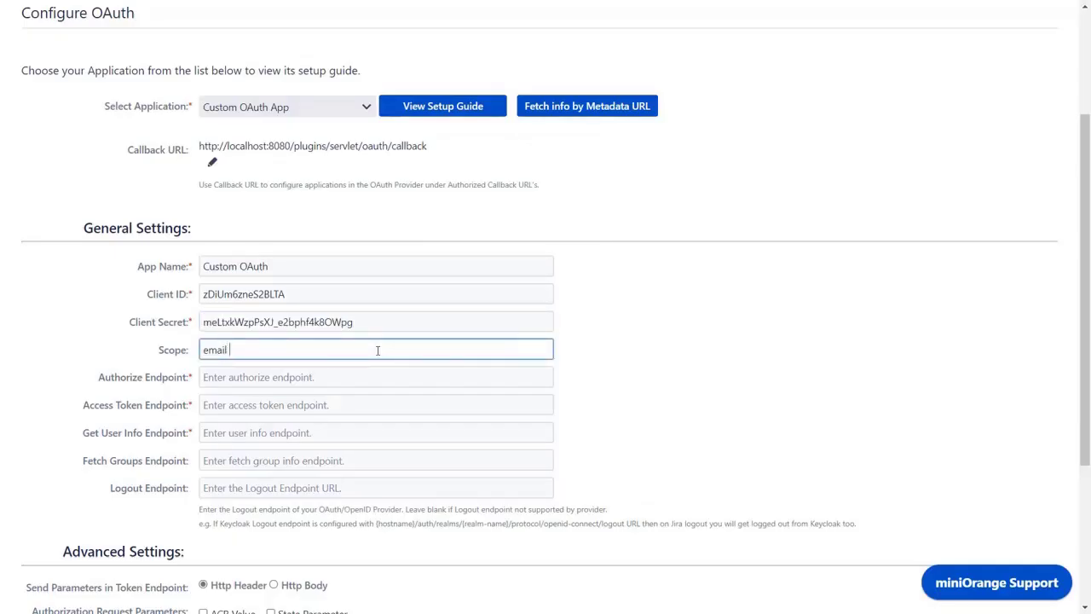
type("profile")
Fill Jira's Authorize and Access Token Endpoint fields with Xecurify's Authorization and Token endpoint URLs
key("alt+Tab")
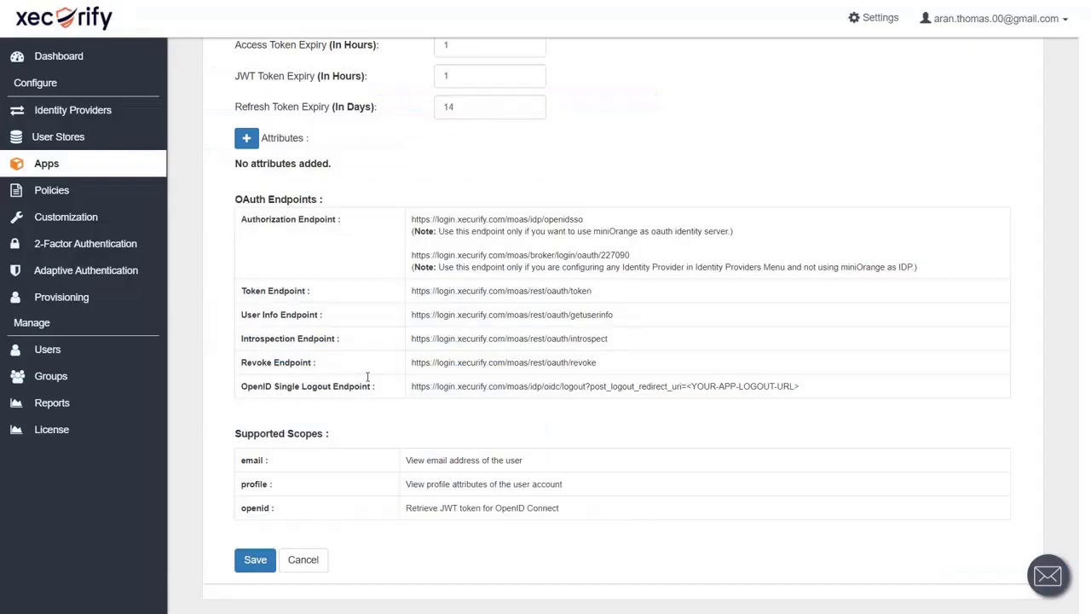
left_click_drag(413, 219, 586, 220)
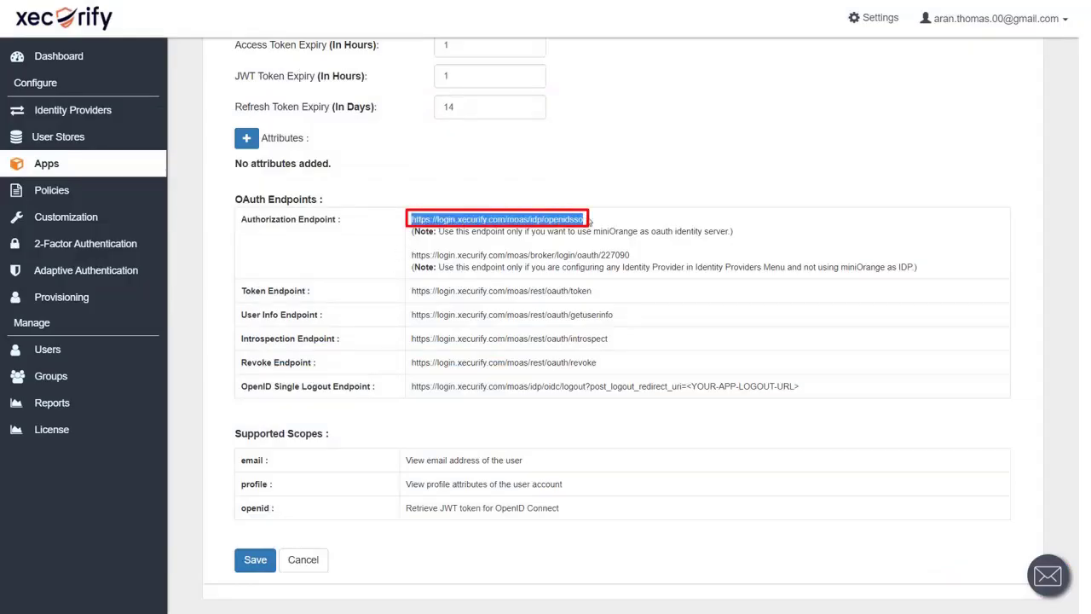
key("alt+Tab")
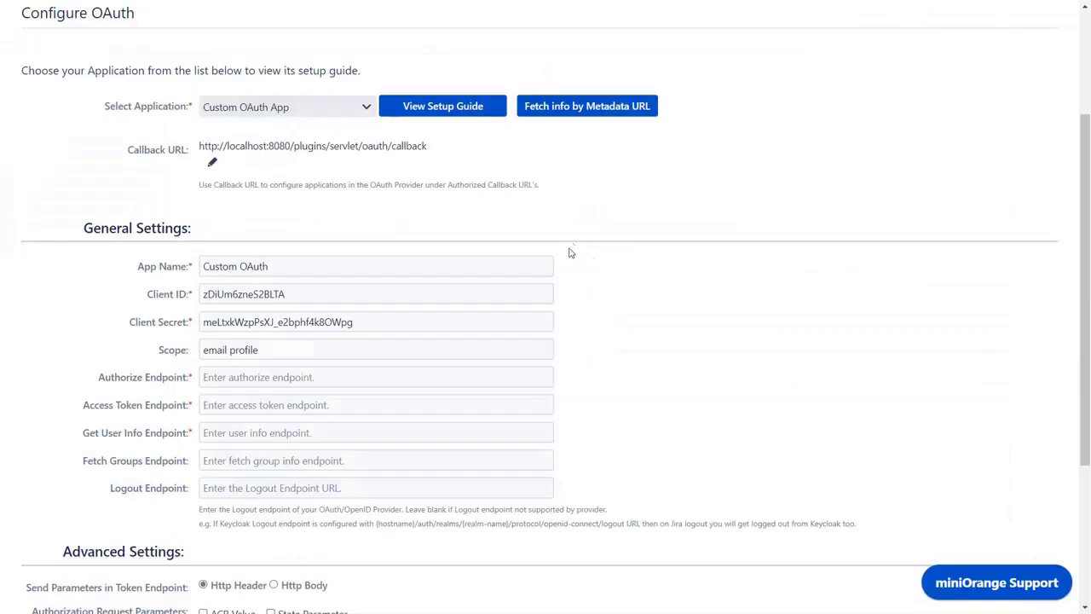
left_click(487, 378)
key("ctrl+v")
key("alt+Tab")
left_click_drag(412, 291, 591, 291)
key("alt+Tab")
left_click(526, 406)
key("ctrl+v")
Fill Jira's Get User Info Endpoint with Xecurify's User Info endpoint URL
key("alt+Tab")
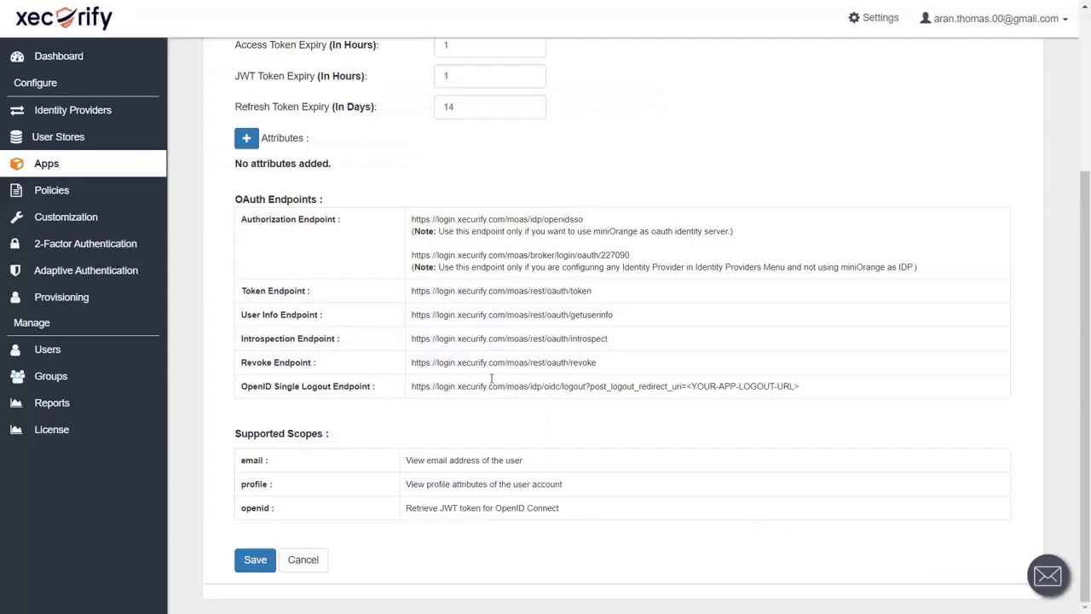
left_click_drag(413, 314, 617, 316)
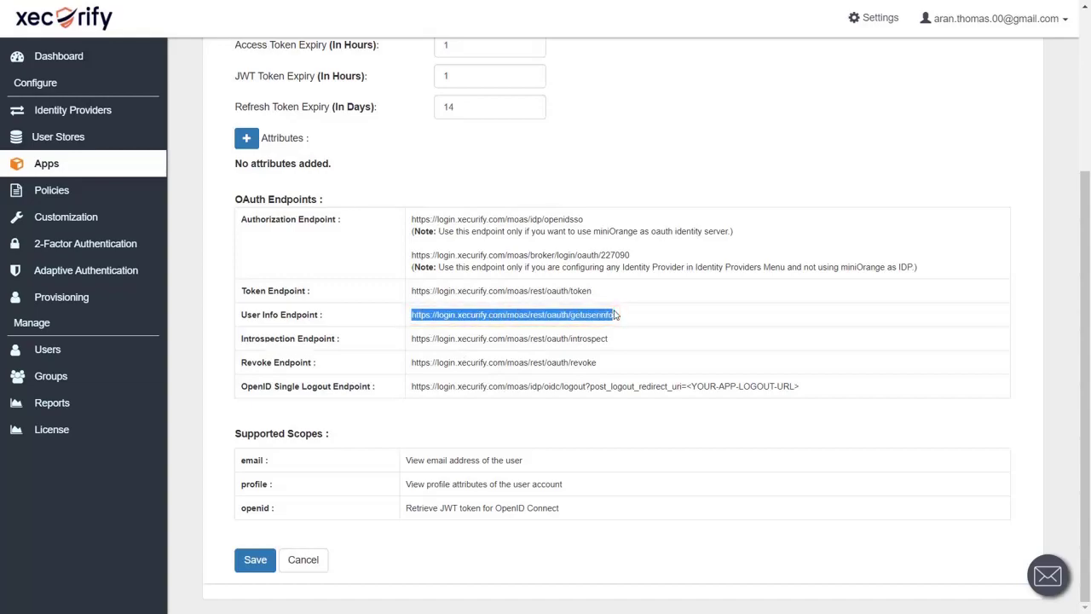
key("alt+Tab")
left_click(531, 435)
key("ctrl+v")
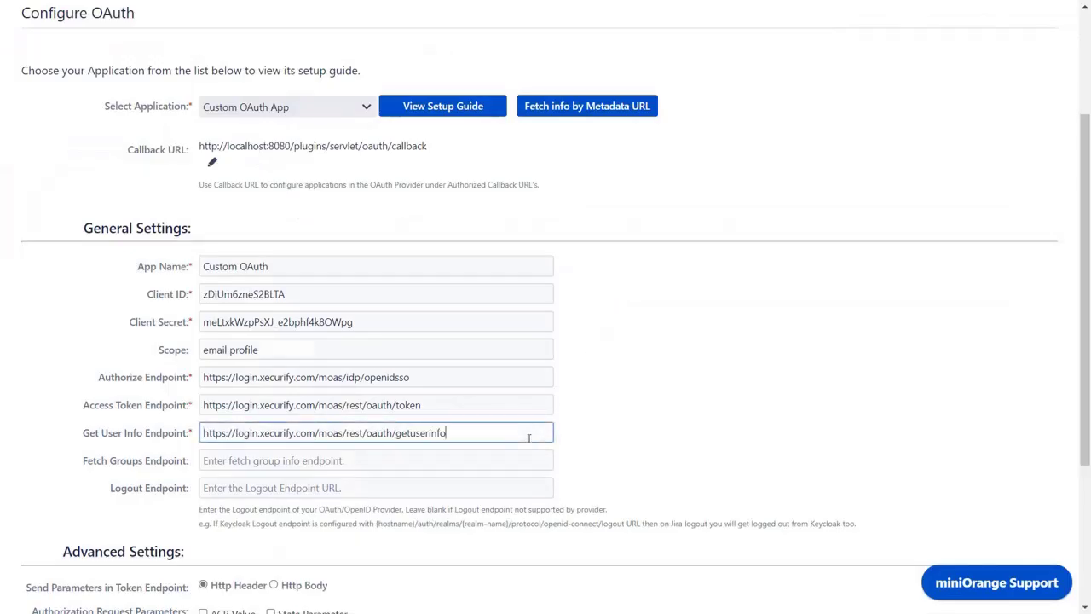
scroll(528, 439, "down", 3)
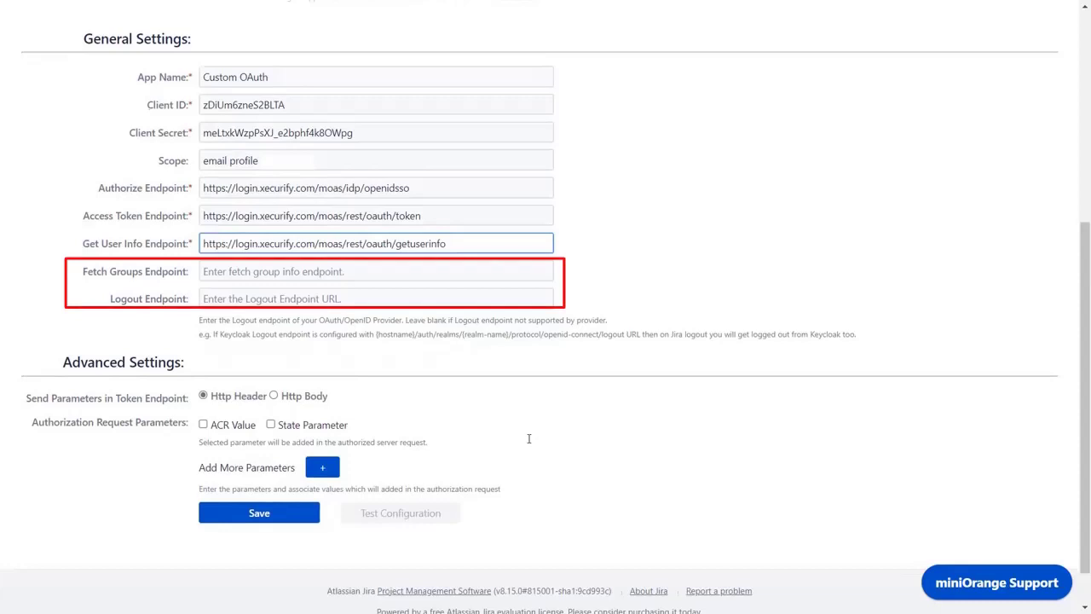
Enable State Parameter under Advanced Settings and save the Custom OAuth settings
scroll(529, 438, "down", 1)
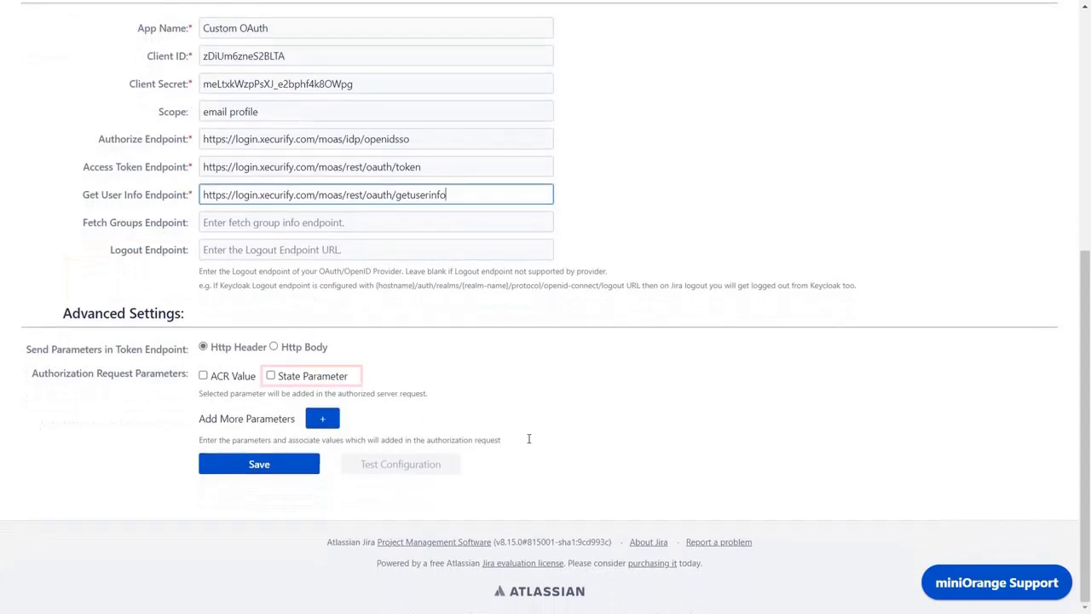
left_click(271, 376)
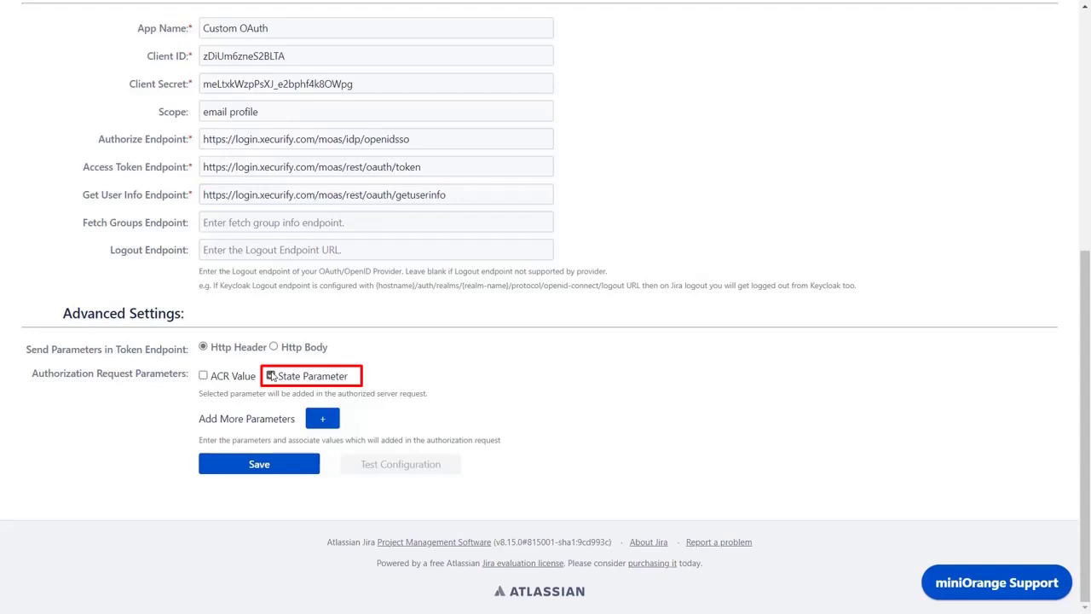
left_click(260, 467)
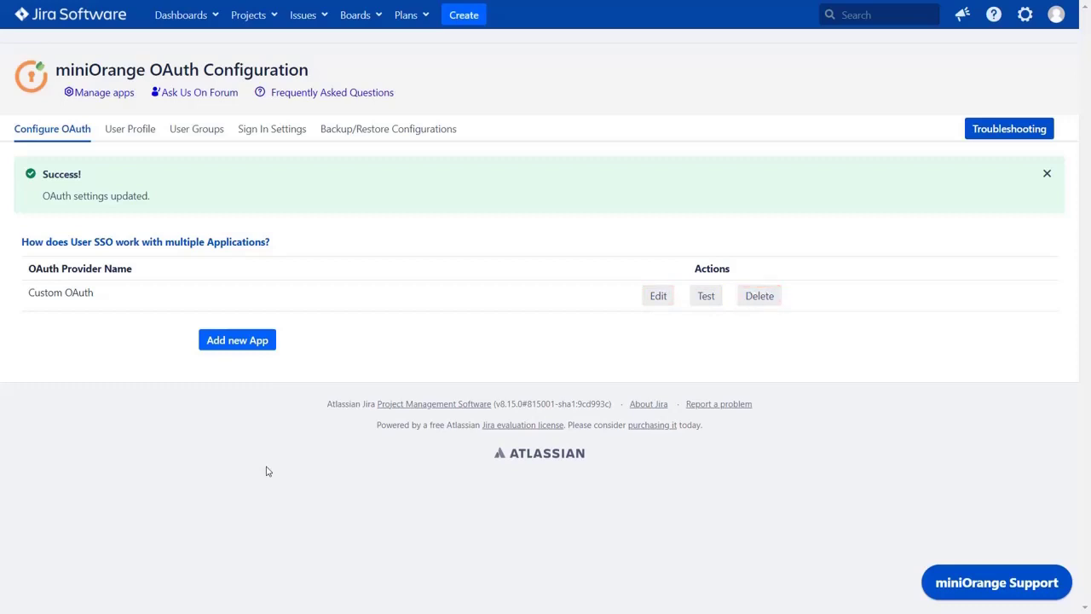
Test the setup by signing in via OAuth with the Xecurify username and password, then view Profile
left_click(703, 304)
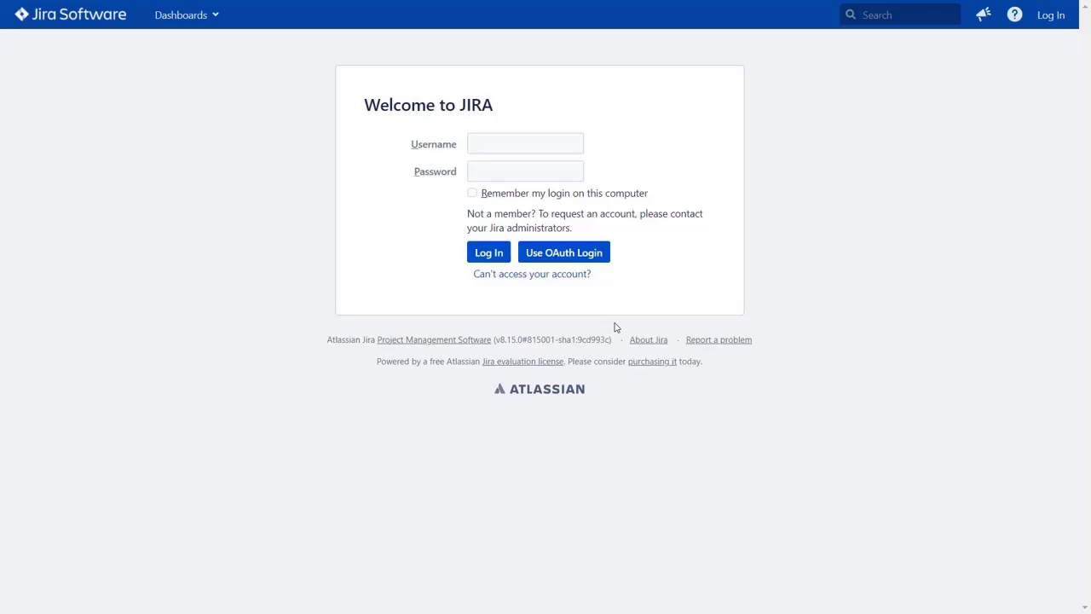
left_click(601, 261)
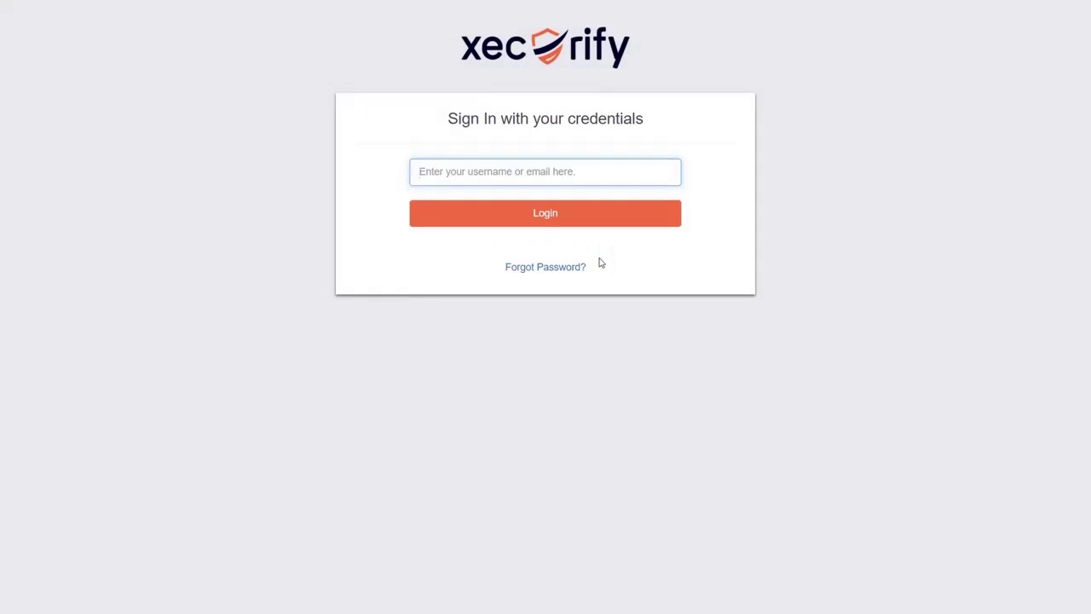
left_click(587, 213)
type("********")
left_click(567, 256)
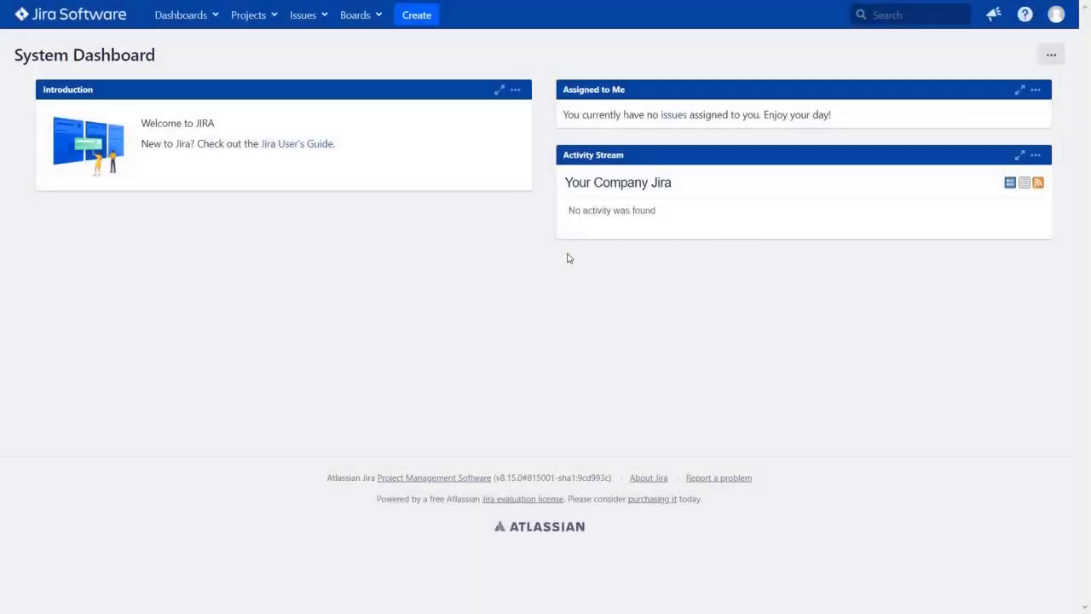
left_click(1056, 15)
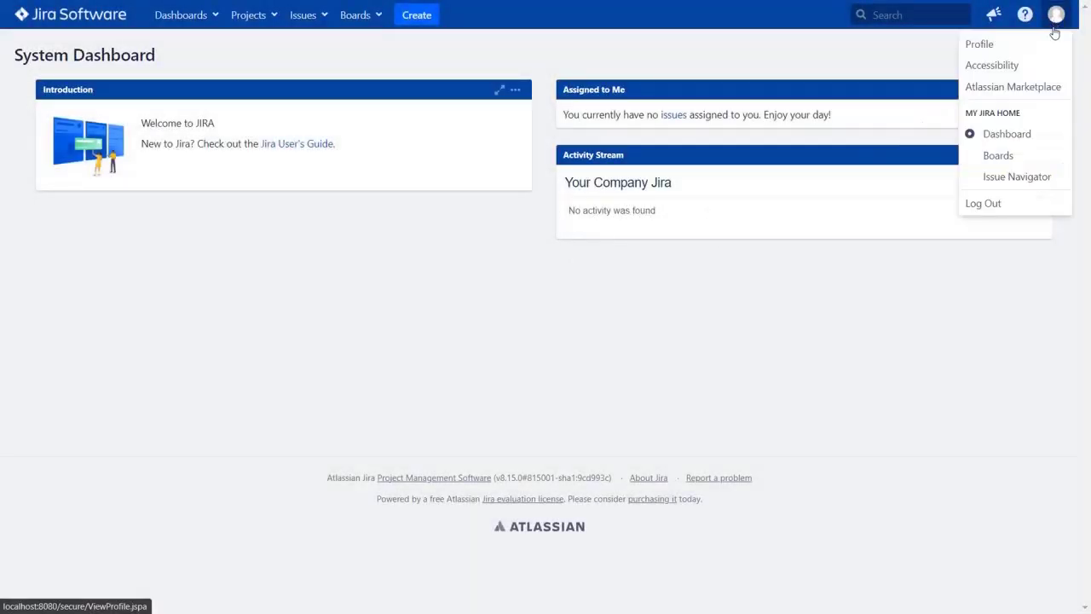
left_click(1052, 42)
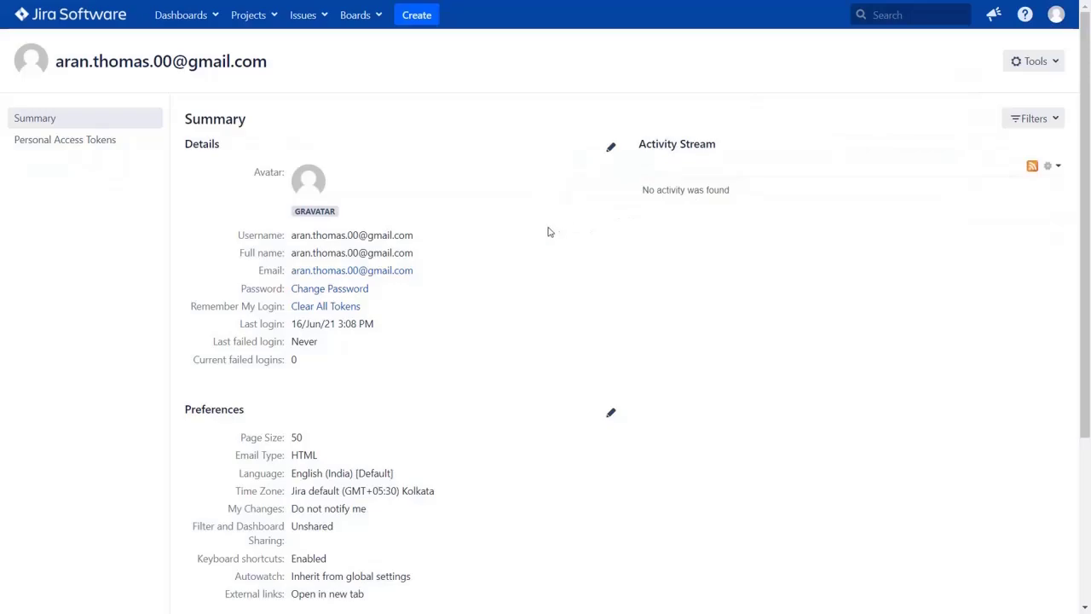